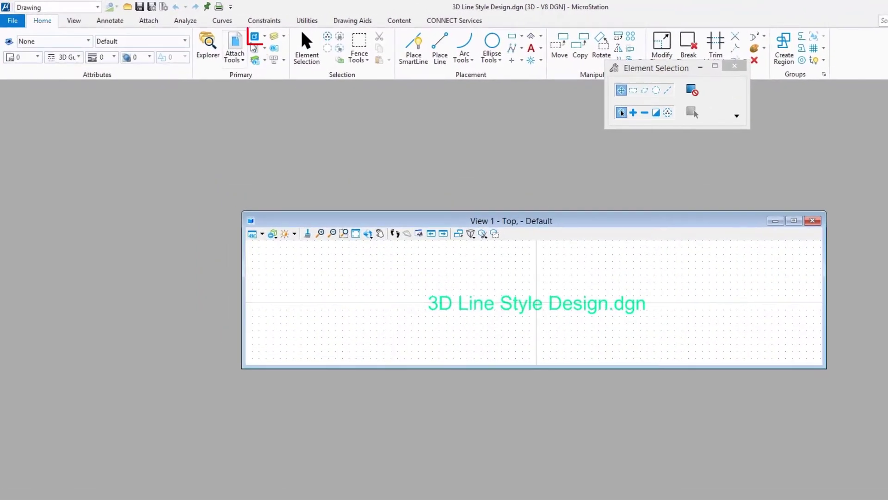
# Step: Open the file's model list and activate the 3D Concrete Barrier Wall model to view it
pyautogui.click(255, 36)
pyautogui.moveTo(389, 150); pyautogui.dragTo(550, 109)
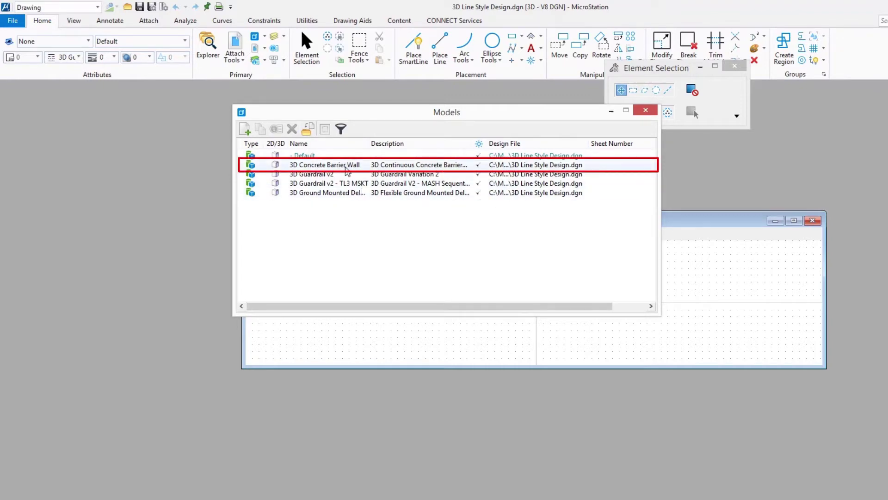
pyautogui.doubleClick(346, 167)
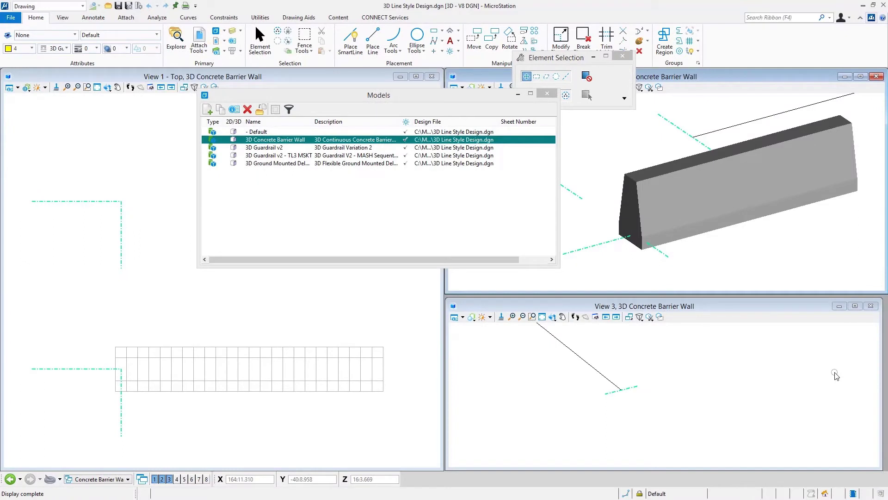
pyautogui.moveTo(464, 99); pyautogui.dragTo(378, 76)
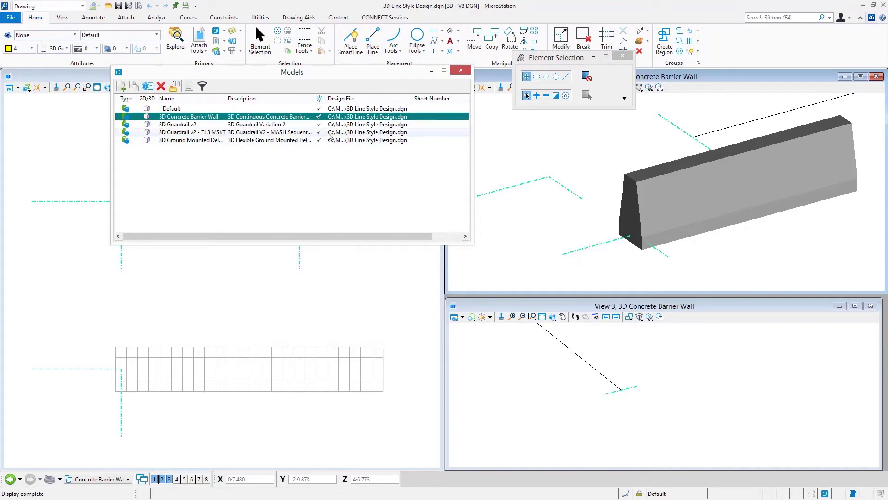
# Step: Open the 3D Guardrail v2 model and examine the rail, posts and 6'-3" spacing dimension up close in View 2
pyautogui.doubleClick(266, 125)
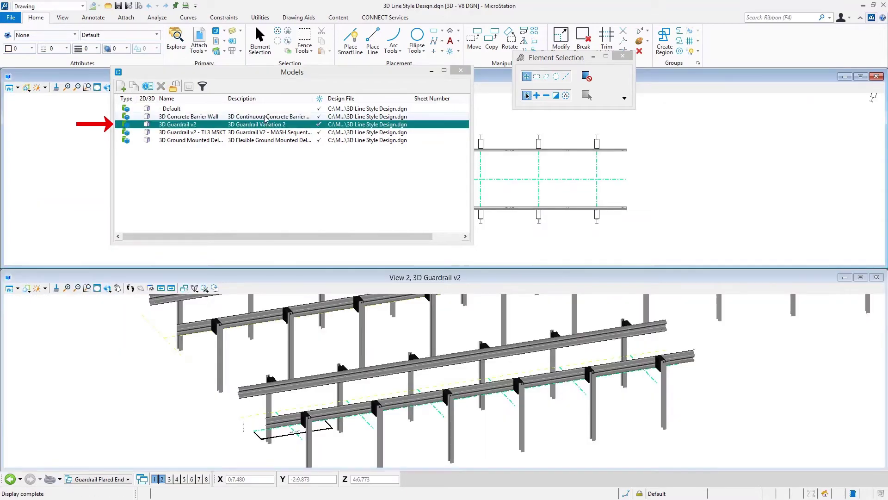
pyautogui.moveTo(324, 71); pyautogui.dragTo(759, 97)
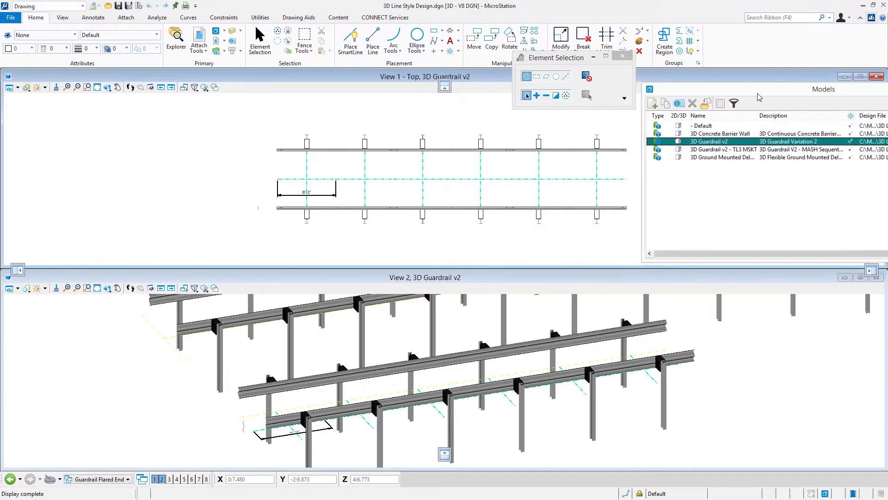
pyautogui.moveTo(393, 455); pyautogui.dragTo(330, 399, button='middle')
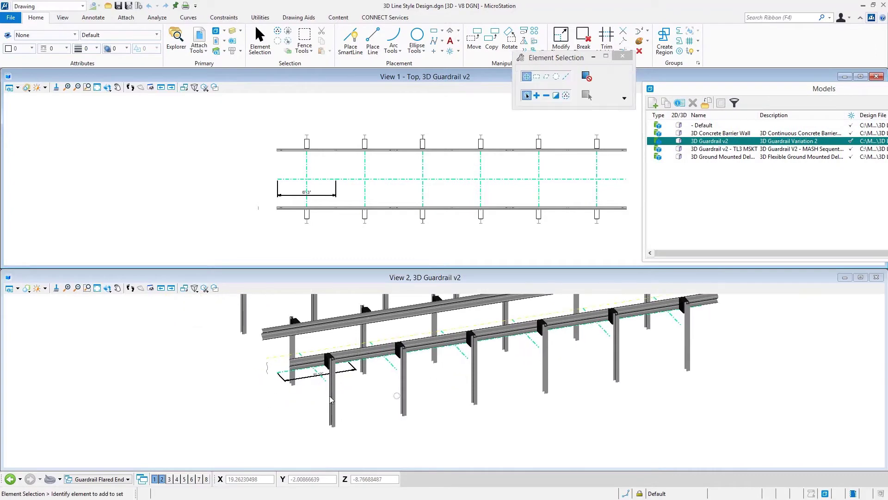
pyautogui.scroll(5, 306, 407)
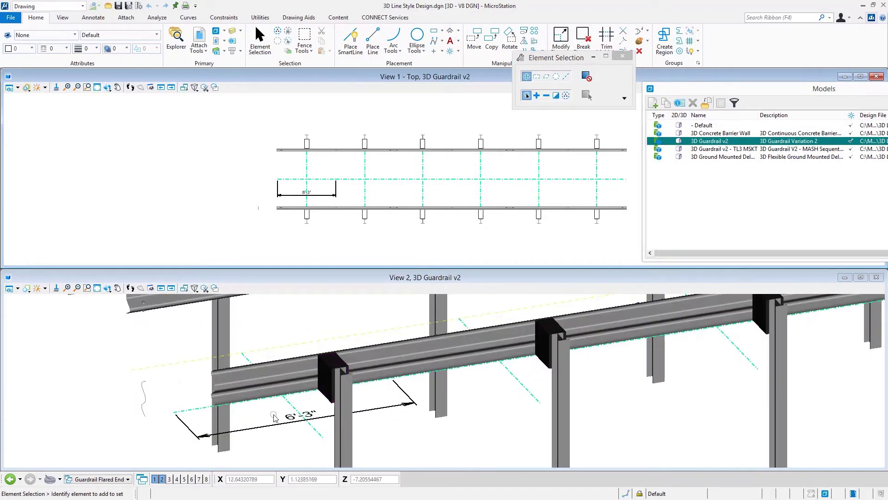
pyautogui.keyDown('shift'); pyautogui.moveTo(275, 418); pyautogui.dragTo(429, 417, button='middle'); pyautogui.keyUp('shift')
pyautogui.moveTo(730, 423); pyautogui.dragTo(632, 383, button='middle')
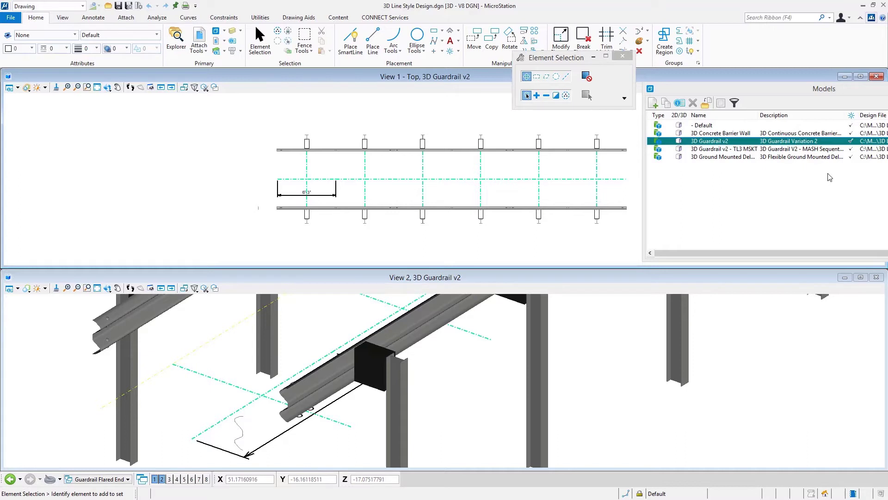
# Step: Open the 3D Guardrail v2 - TL3 MSKT model and examine its striped end terminal from both sides in View 2
pyautogui.doubleClick(720, 149)
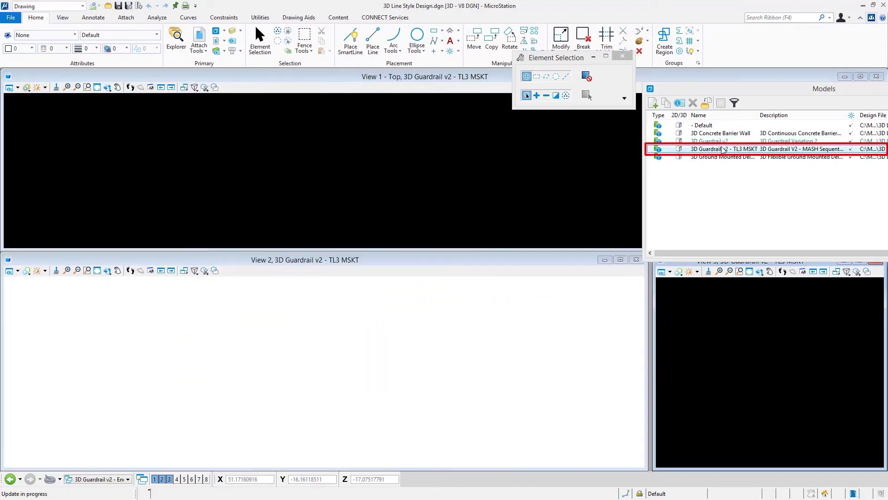
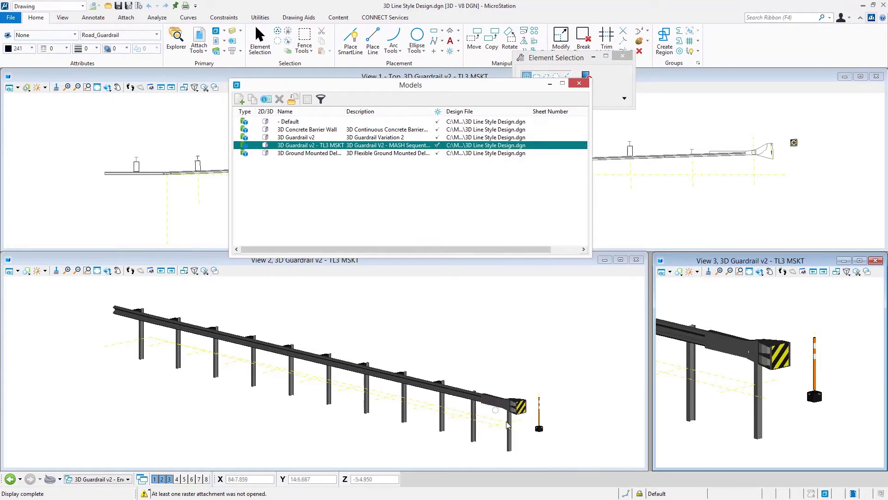
pyautogui.scroll(4, 532, 428)
pyautogui.scroll(2, 531, 419)
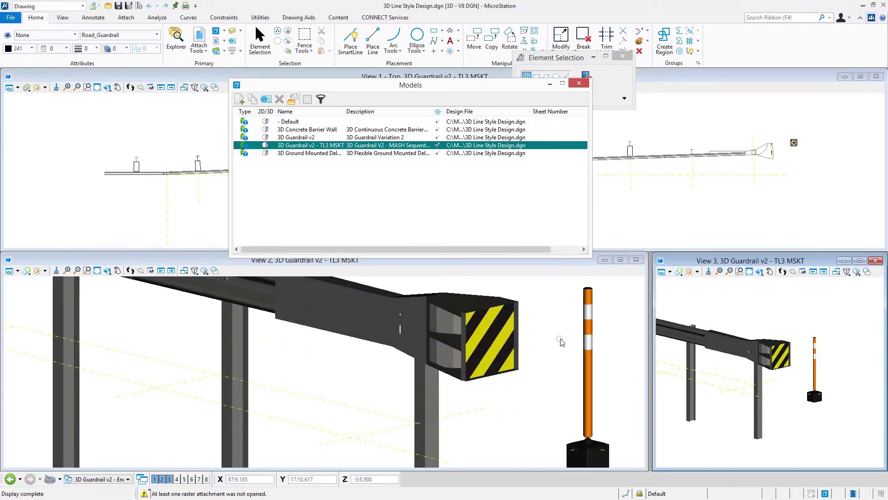
pyautogui.keyDown('shift'); pyautogui.moveTo(561, 340); pyautogui.dragTo(245, 350, button='middle'); pyautogui.keyUp('shift')
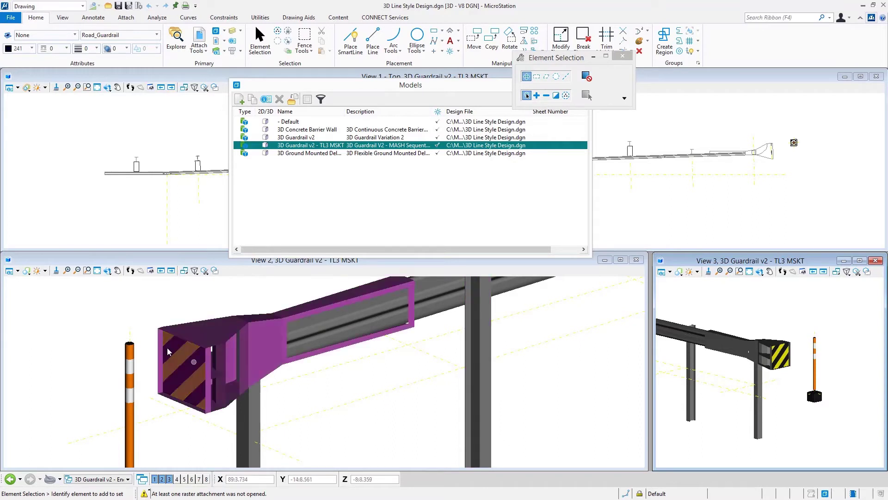
pyautogui.keyDown('shift'); pyautogui.moveTo(164, 320); pyautogui.dragTo(459, 301, button='middle'); pyautogui.keyUp('shift')
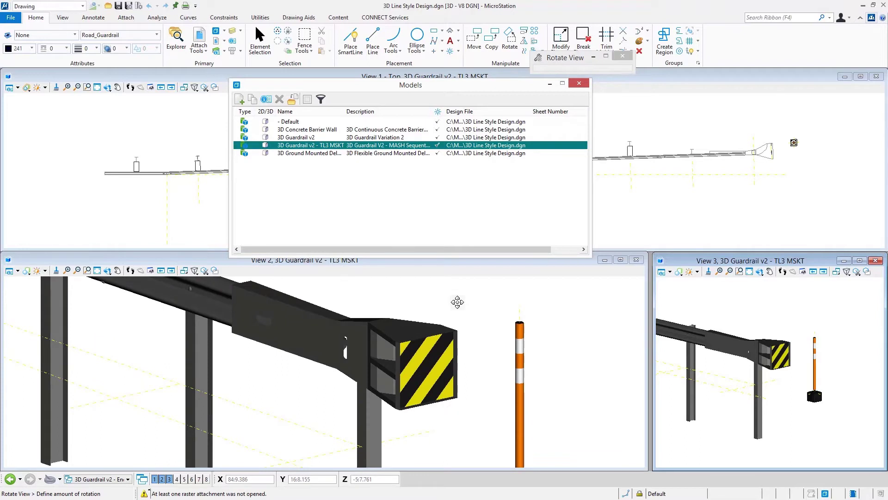
pyautogui.moveTo(305, 425); pyautogui.dragTo(355, 419, button='middle')
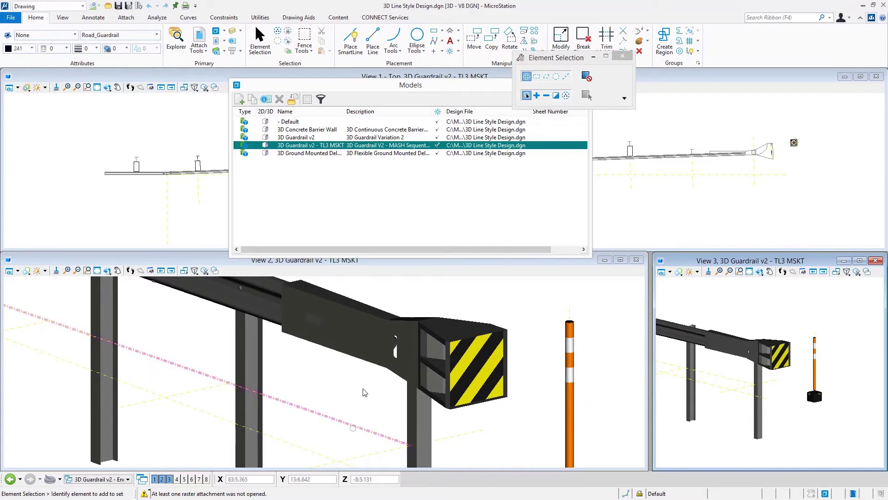
# Step: View the 3D Ground Mounted Delineator model, and return to the 3D Concrete Barrier Wall model with the model list closed
pyautogui.doubleClick(323, 153)
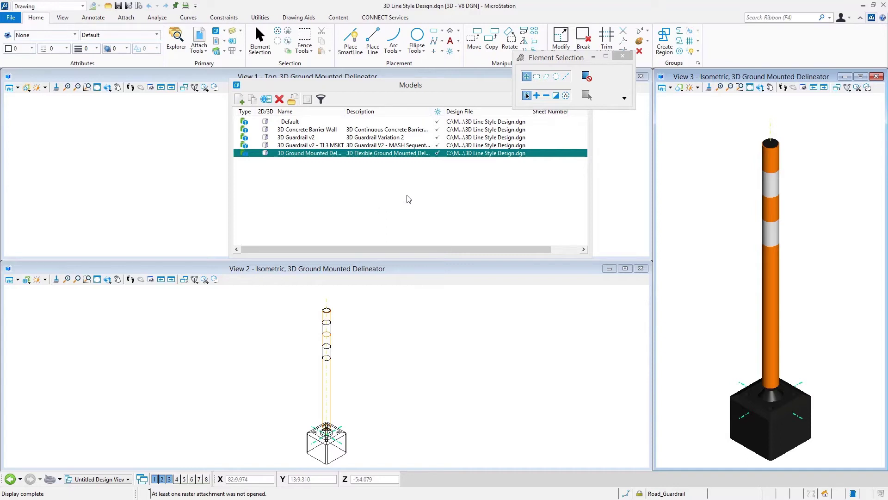
pyautogui.doubleClick(335, 134)
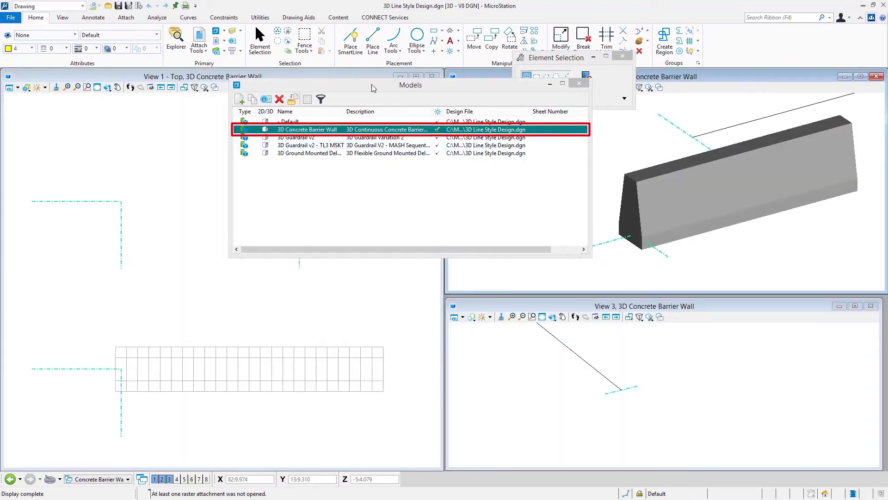
pyautogui.click(578, 84)
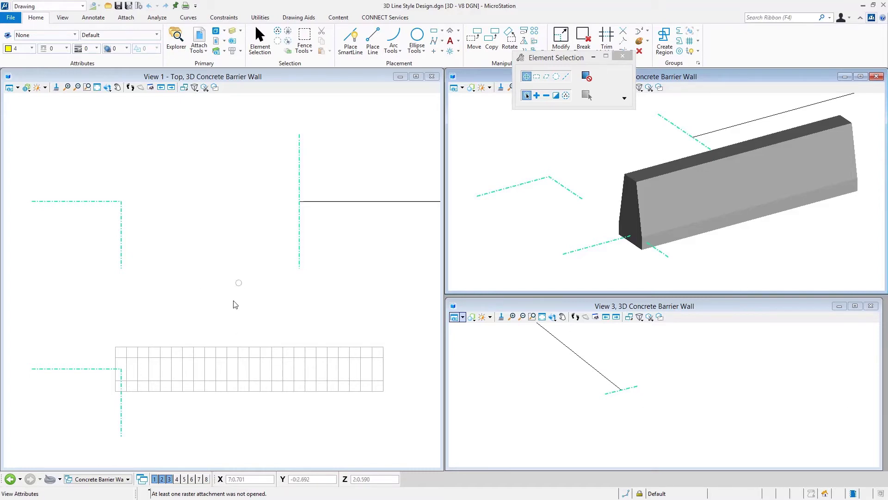
# Step: Rotate View 1 from top to a 3D orientation and pick the barrier wall's far end section on the Road_Barrier level
pyautogui.keyDown('shift'); pyautogui.moveTo(234, 301); pyautogui.dragTo(408, 149, button='middle'); pyautogui.keyUp('shift')
pyautogui.moveTo(180, 384)
pyautogui.mouseDown(button='middle')
pyautogui.moveTo(188, 375)
pyautogui.moveTo(198, 383)
pyautogui.mouseUp(button='middle')
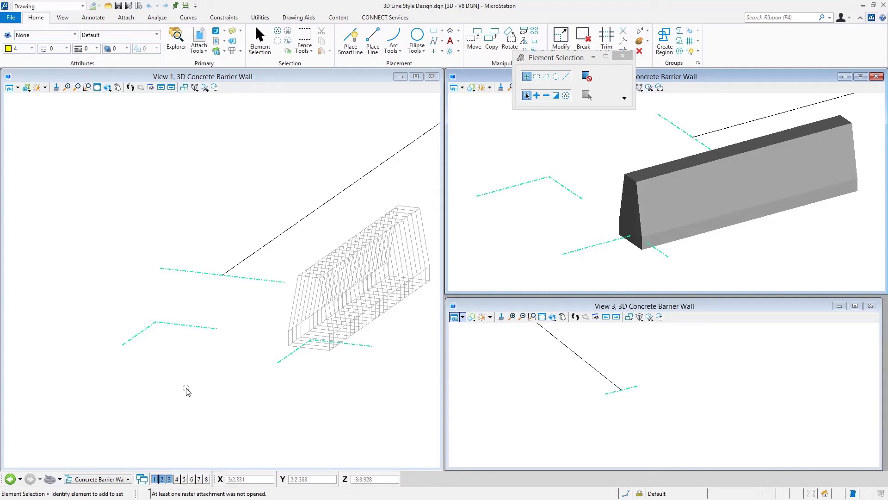
pyautogui.click(416, 243)
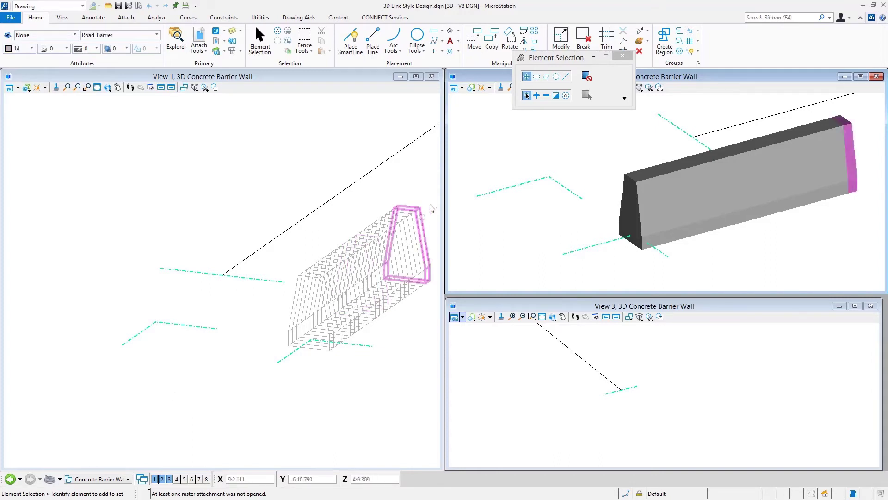
# Step: Start a SmartLine in the empty area of View 1 with AccuDraw rotated to the side plane, and undock the AccuDraw window
pyautogui.click(350, 45)
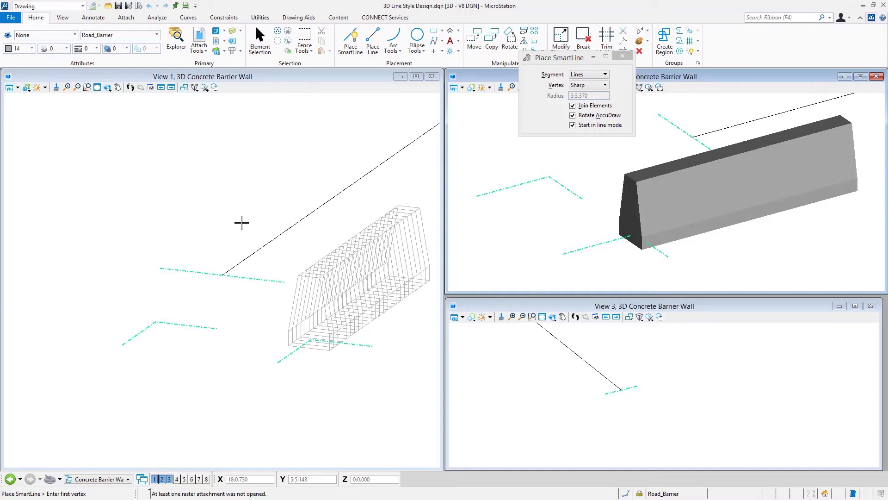
pyautogui.click(182, 217)
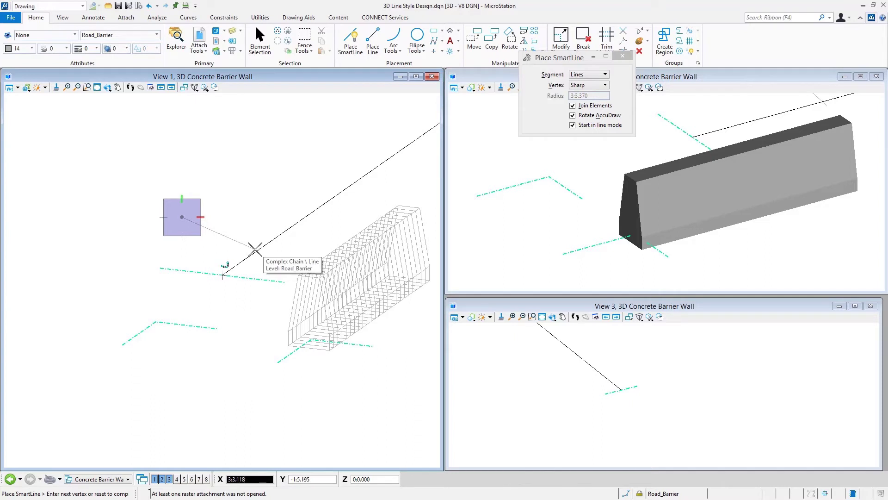
pyautogui.press('s')
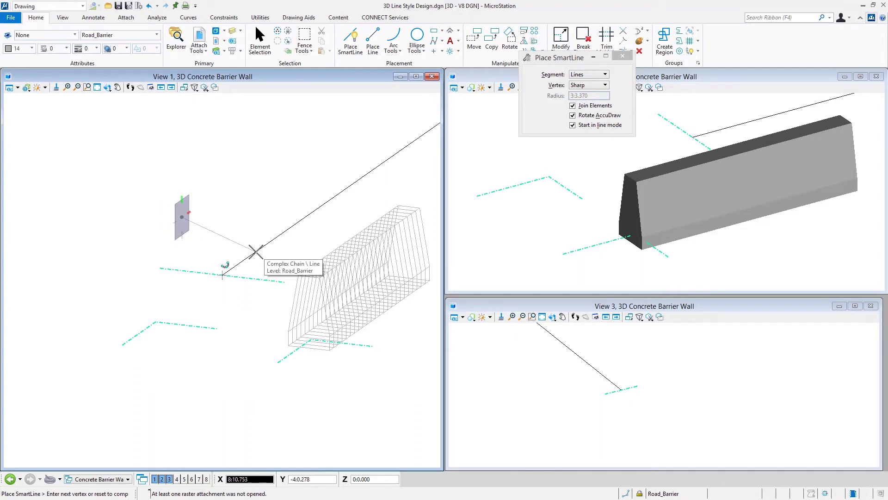
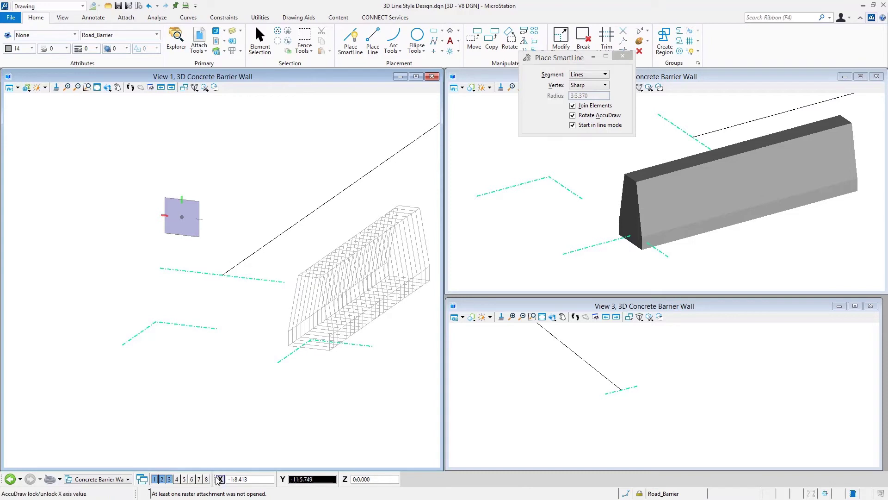
pyautogui.moveTo(217, 479); pyautogui.dragTo(405, 119)
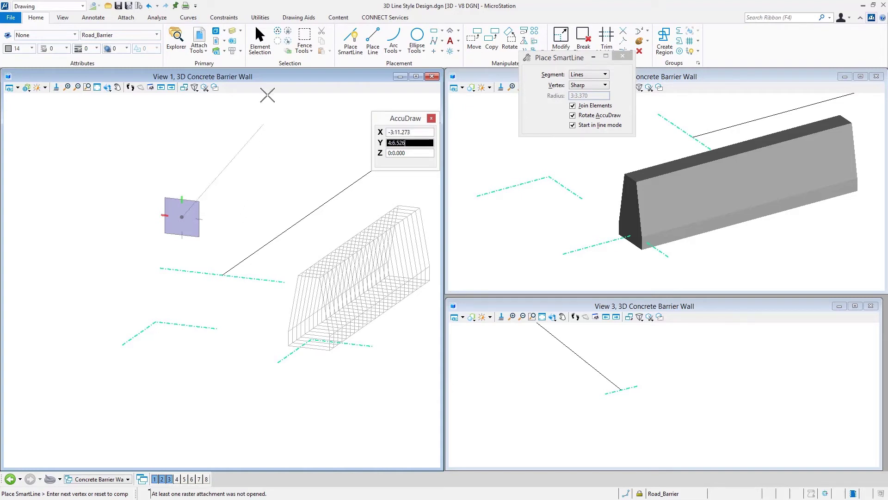
# Step: Show the drawing scale settings for checking the working units, and reposition the SmartLine settings and AccuDraw windows within the views
pyautogui.click(260, 17)
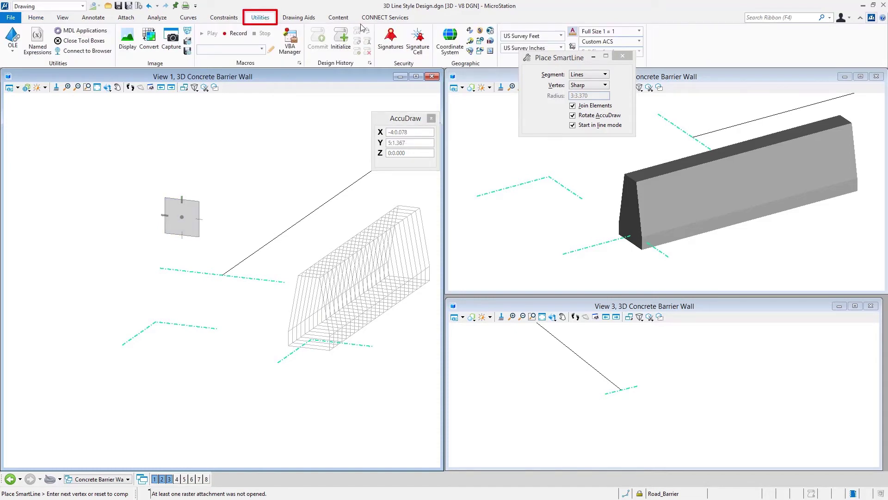
pyautogui.moveTo(547, 63); pyautogui.dragTo(514, 115)
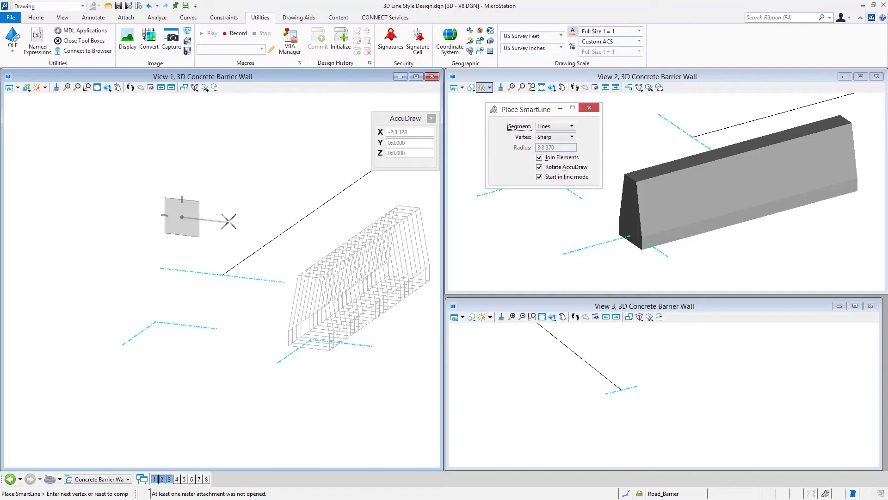
pyautogui.press('Tab')
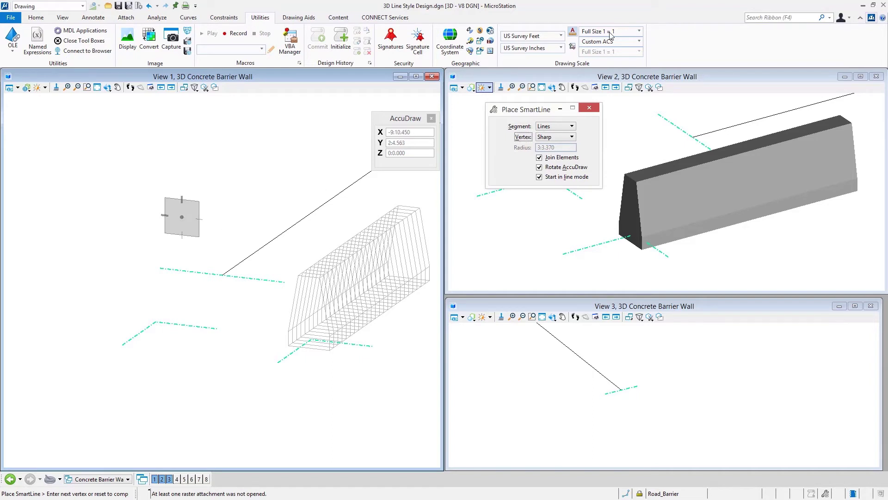
pyautogui.moveTo(409, 120); pyautogui.dragTo(404, 118)
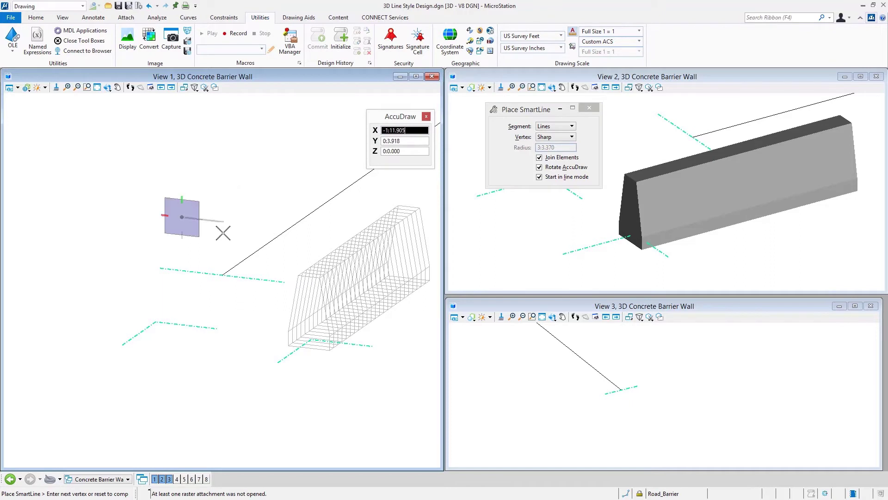
pyautogui.press('Tab')
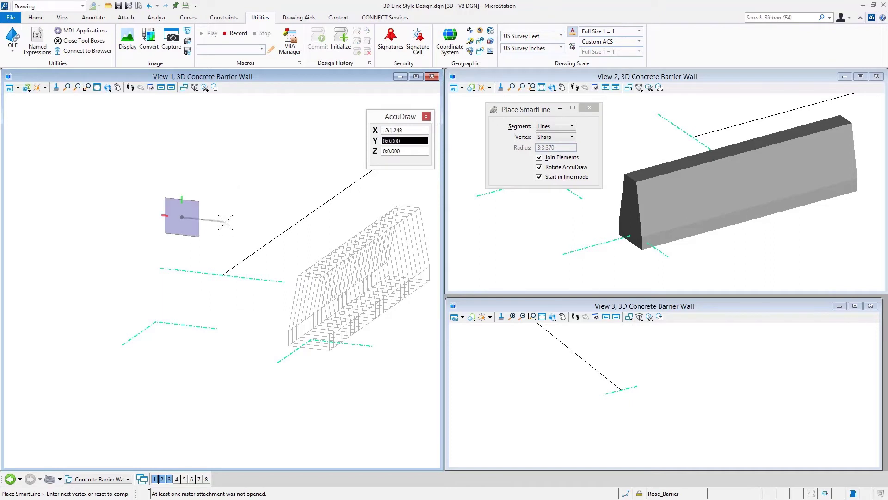
# Step: Draw the barrier profile's base as a 2-foot horizontal SmartLine segment in the empty area of View 1
pyautogui.click(209, 204)
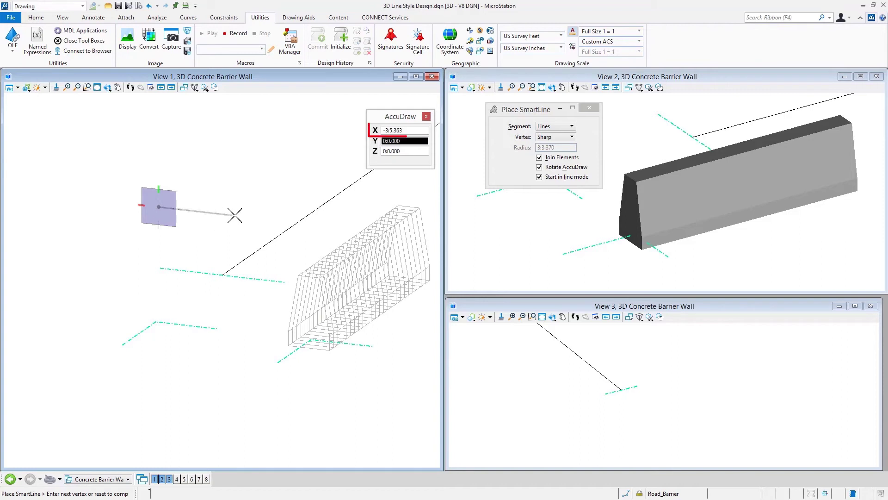
pyautogui.click(199, 194)
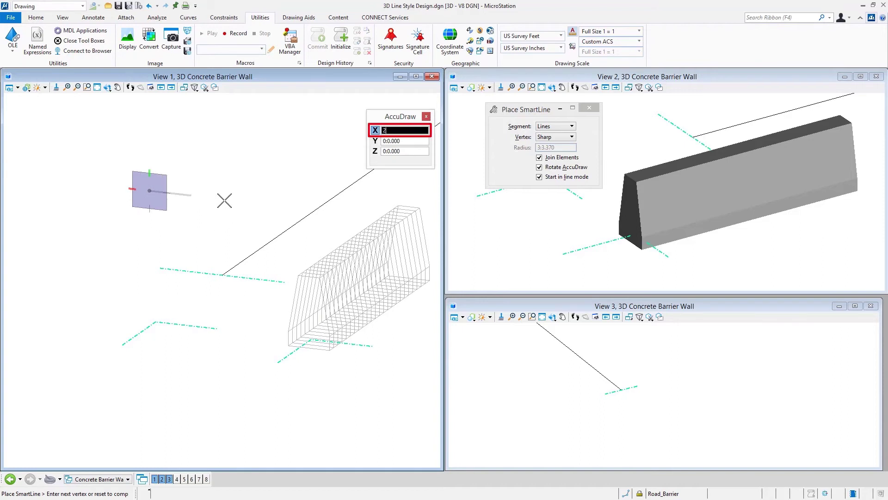
pyautogui.click(224, 196)
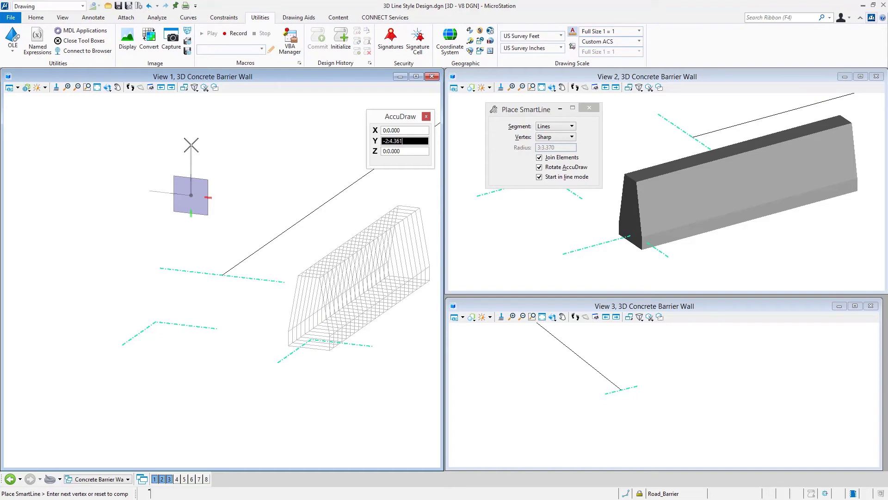
# Step: Add a vertical segment 8 inches (:8) high, going up from the end of the profile's base line
pyautogui.press('Delete')
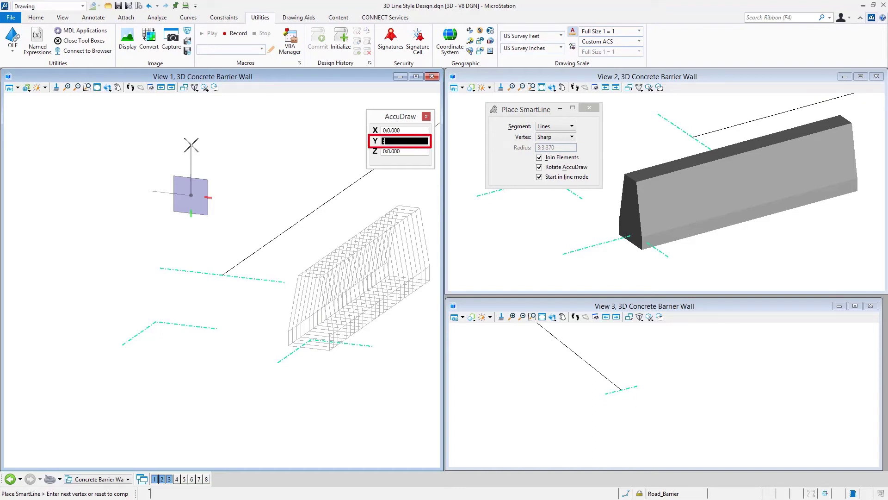
pyautogui.write('8')
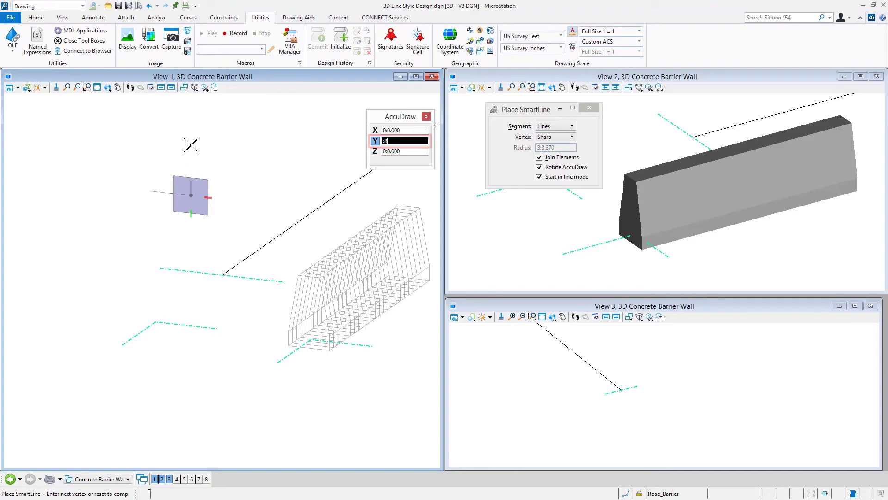
pyautogui.scroll(3, 166, 162)
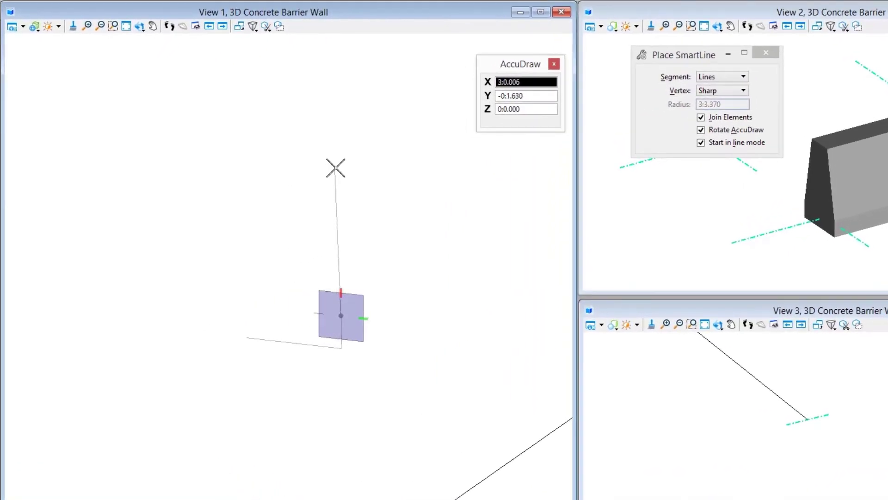
# Step: Add a sloping SmartLine segment from the vertical edge's upper end, 32 inches (:32) up and 5.75 inches (:5.75) inward
pyautogui.write(':')
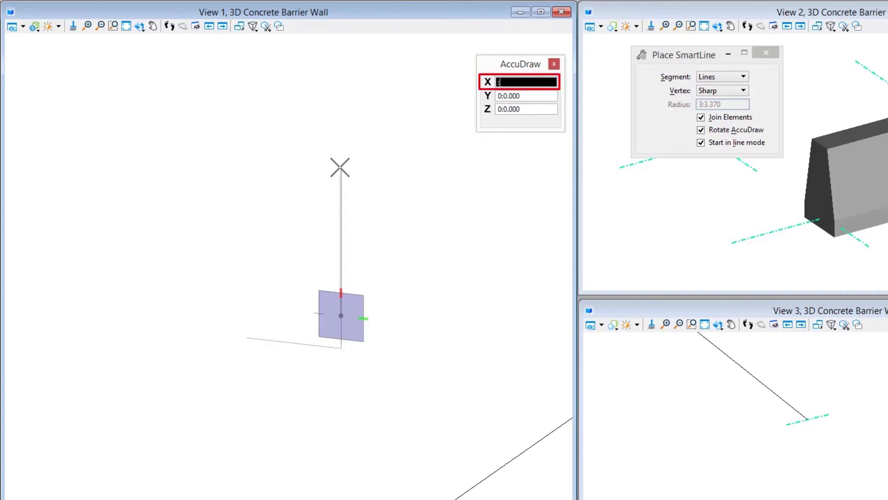
pyautogui.write('32')
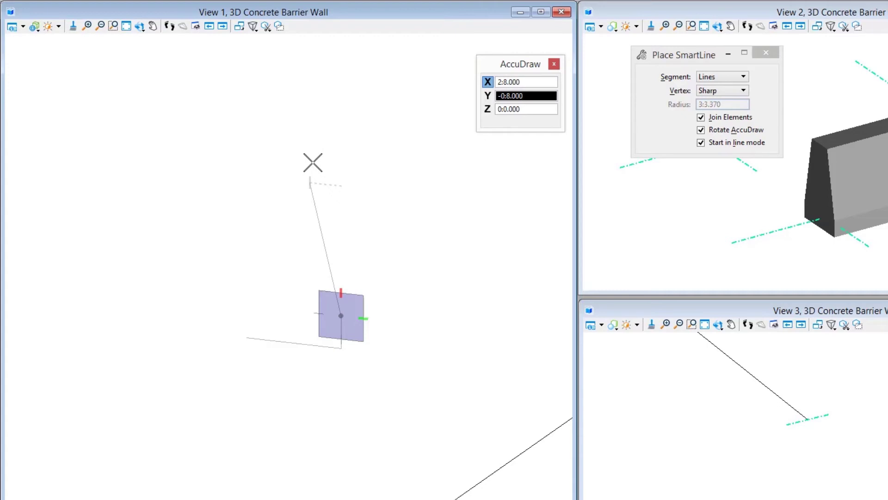
pyautogui.write(':')
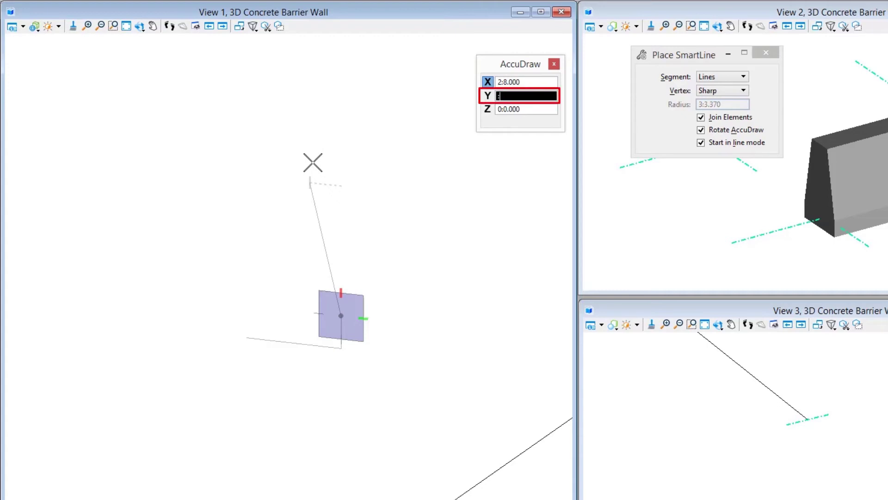
pyautogui.write('5.75')
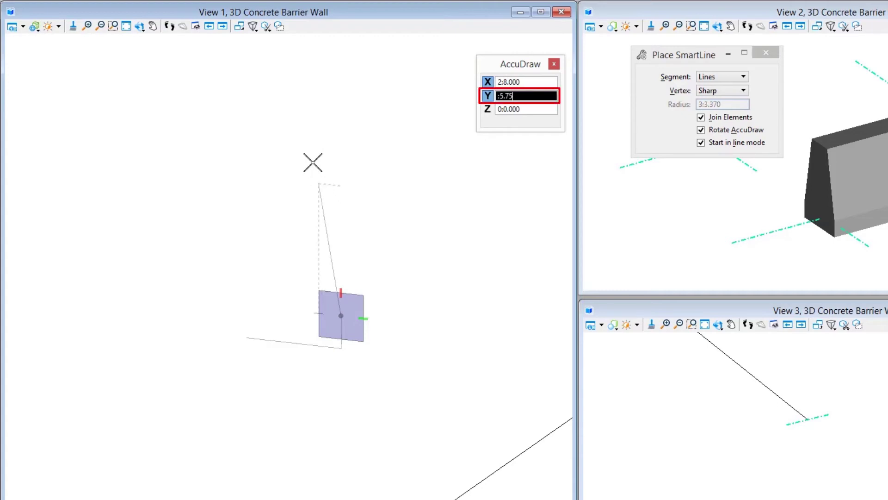
pyautogui.click(313, 162)
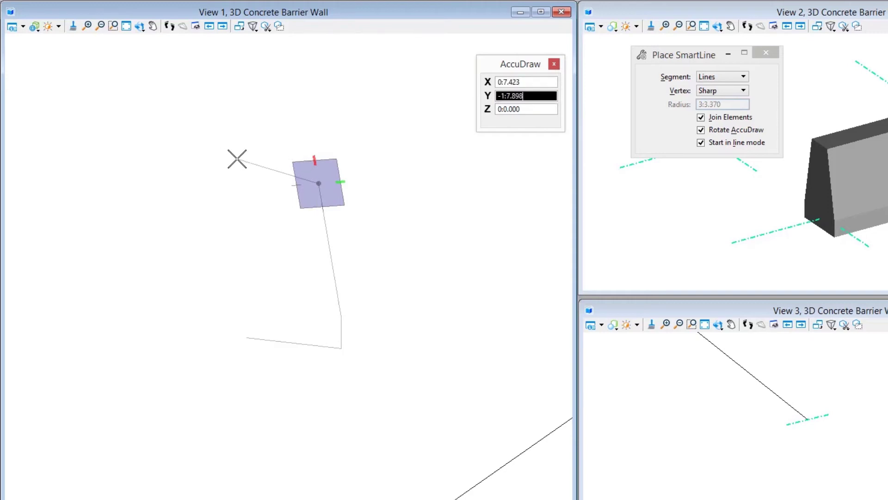
# Step: Add the profile's horizontal top segment, 5.75 inches (:5.75) long, with AccuDraw realigned to the horizontal direction
pyautogui.press('t')
pyautogui.press('Return')
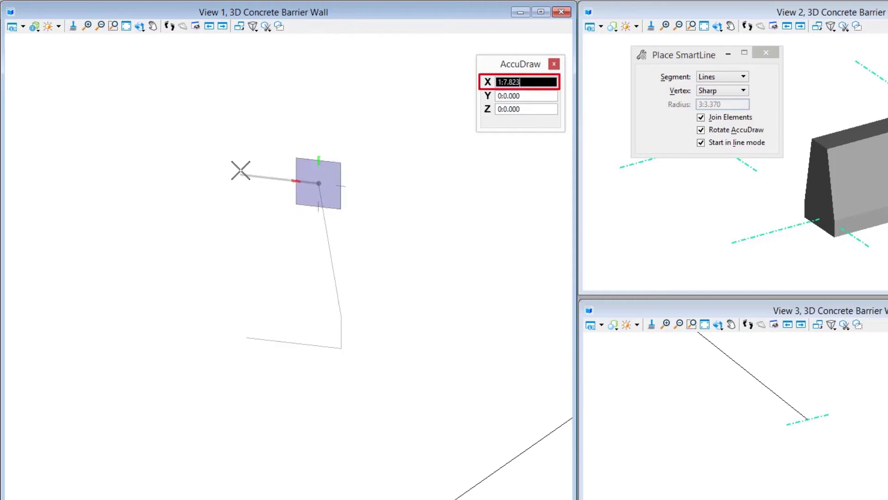
pyautogui.write(':5.75')
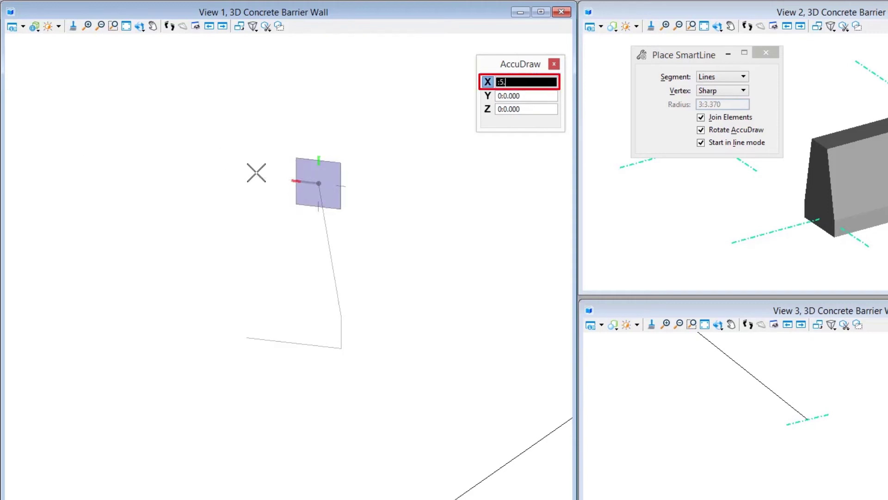
pyautogui.click(255, 179)
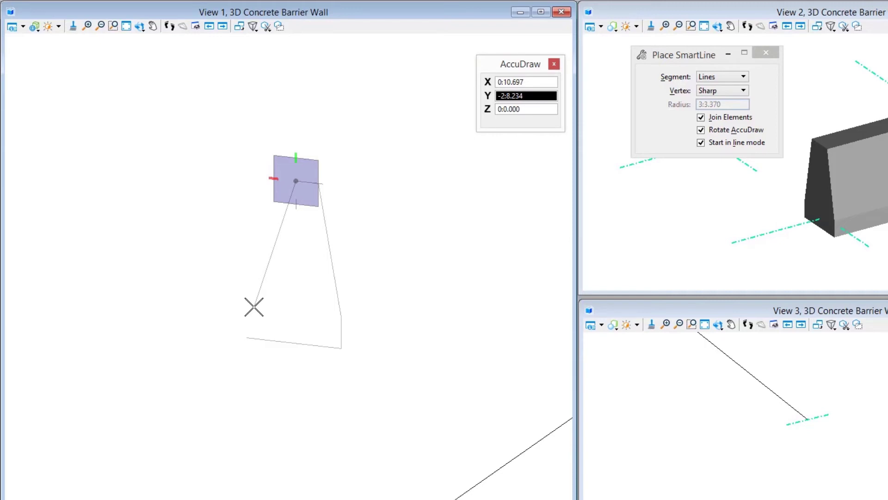
# Step: Add the opposite slope, dropping 32 inches (:32) in line with the base line's start point, and close the profile there
pyautogui.write(':')
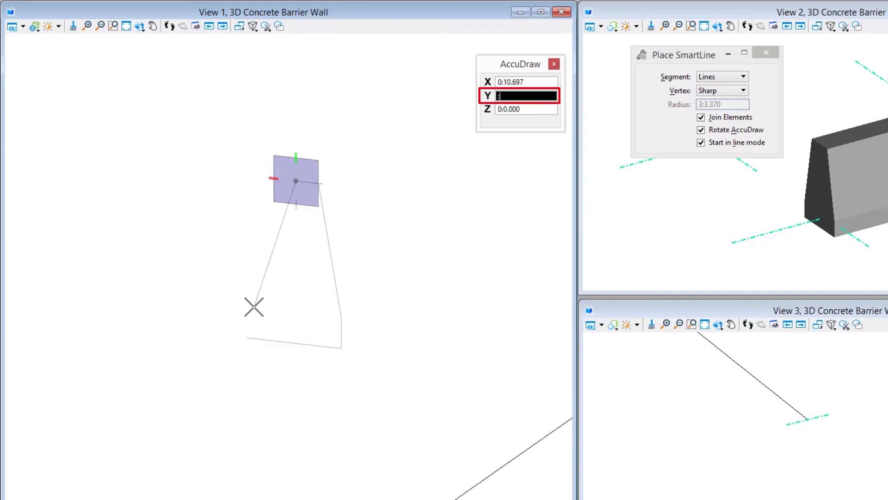
pyautogui.write('32')
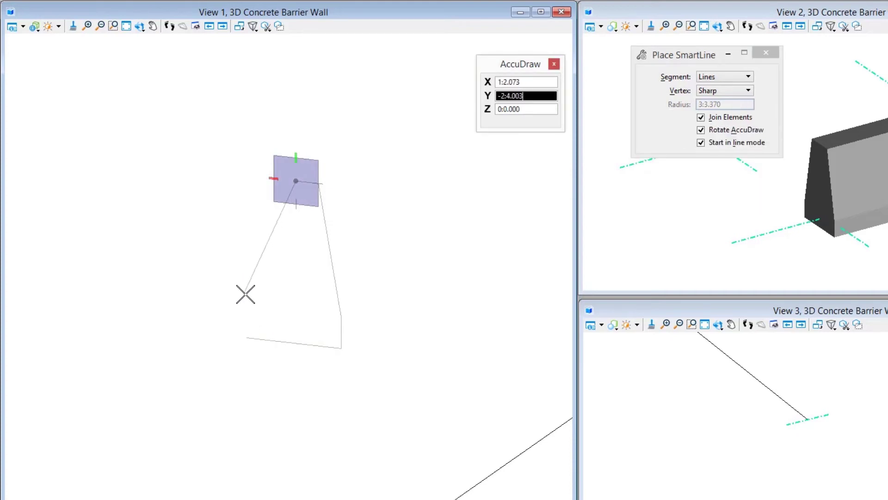
pyautogui.press('BackSpace')
pyautogui.write(':')
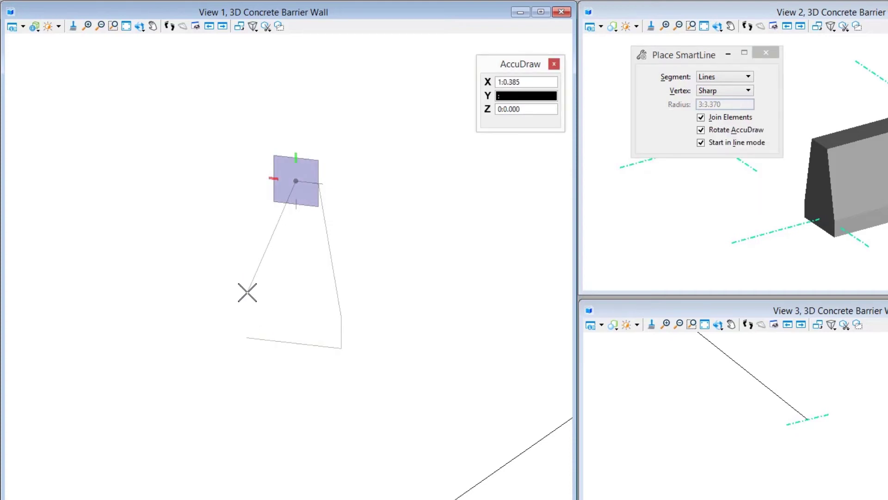
pyautogui.write('32')
pyautogui.press('Tab')
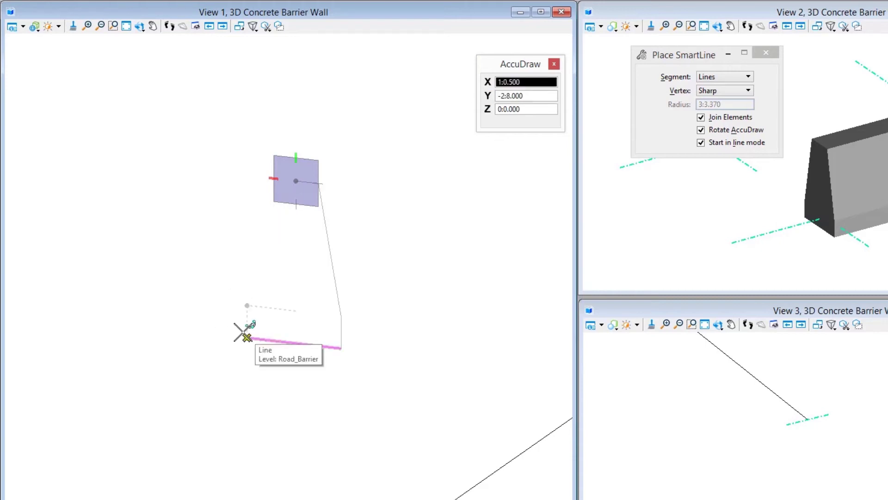
pyautogui.click(243, 331)
pyautogui.click(242, 337)
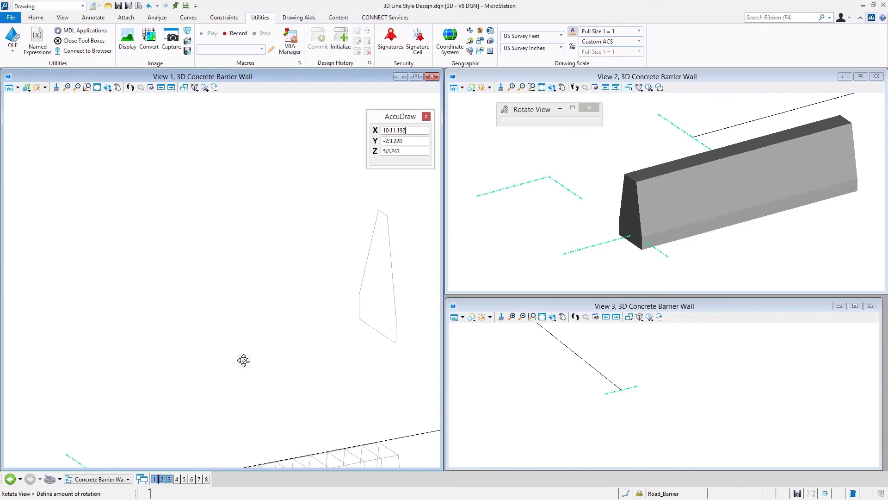
# Step: Switch from the Drawing workflow to the Modeling workflow
pyautogui.click(276, 365)
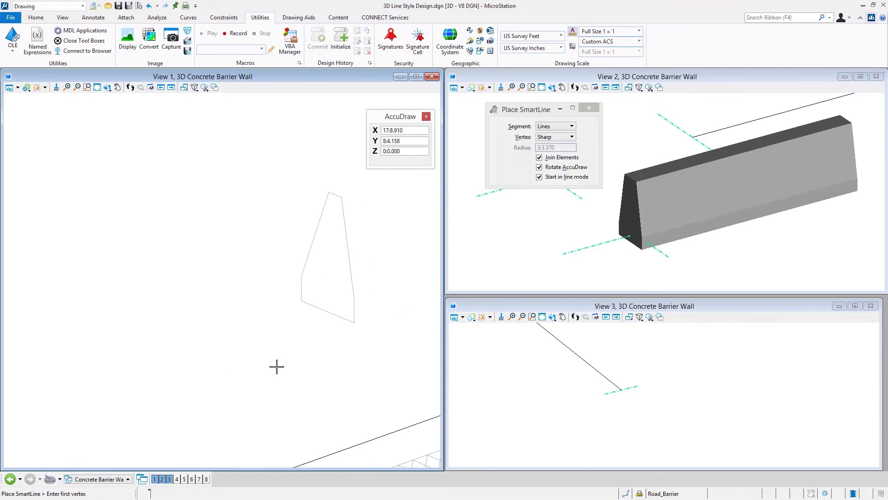
pyautogui.scroll(-2, 232, 284)
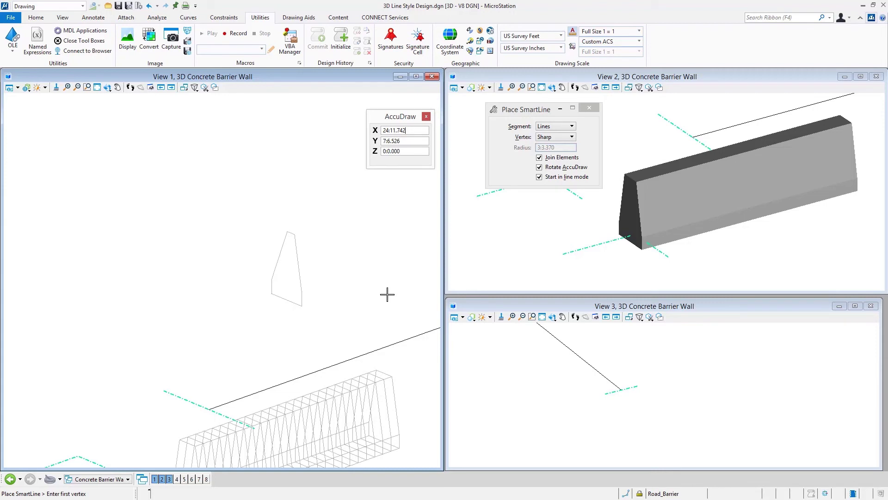
pyautogui.click(72, 6)
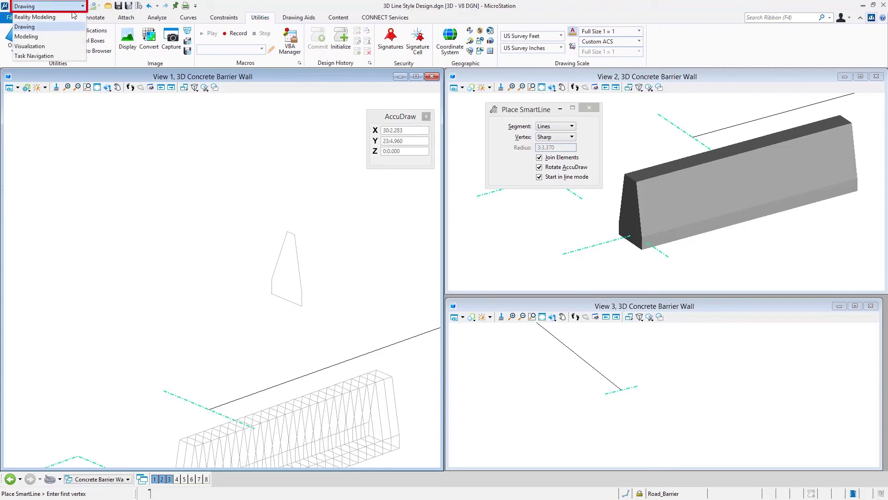
pyautogui.click(61, 37)
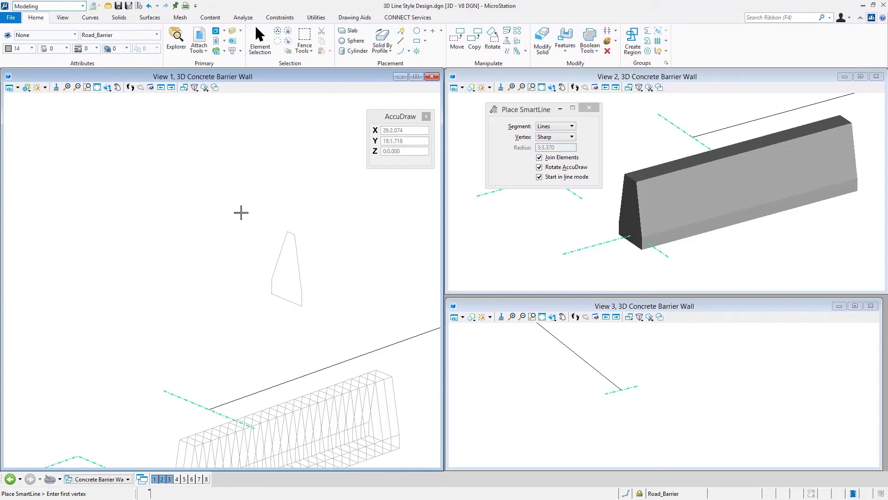
# Step: Extrude the closed barrier profile 0.5 feet into a solid, leaving the Distance and Parametric options off
pyautogui.click(122, 20)
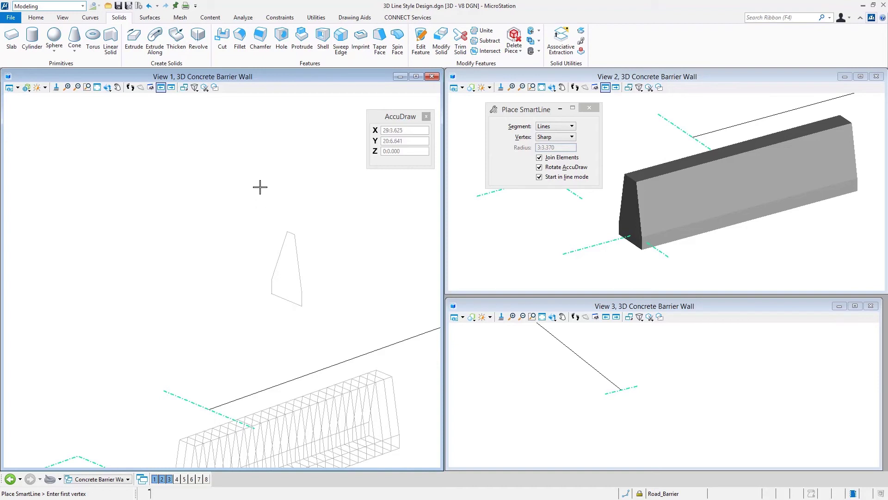
pyautogui.click(135, 44)
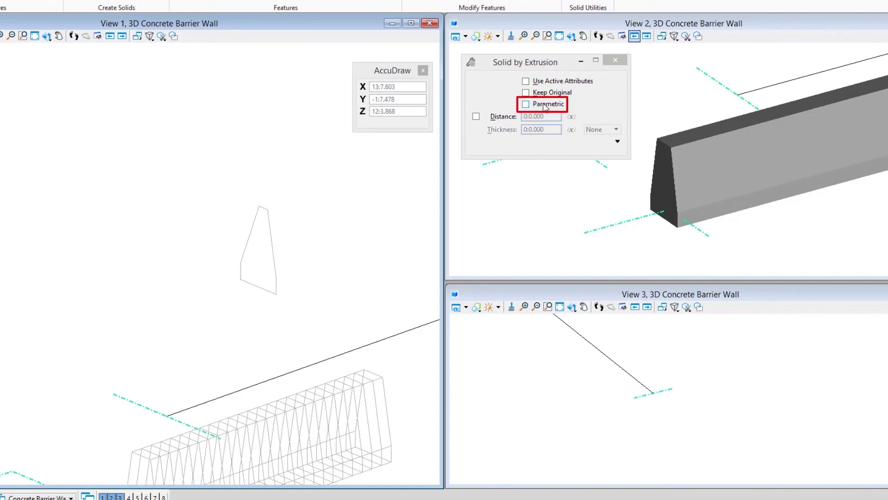
pyautogui.click(476, 117)
pyautogui.click(476, 117)
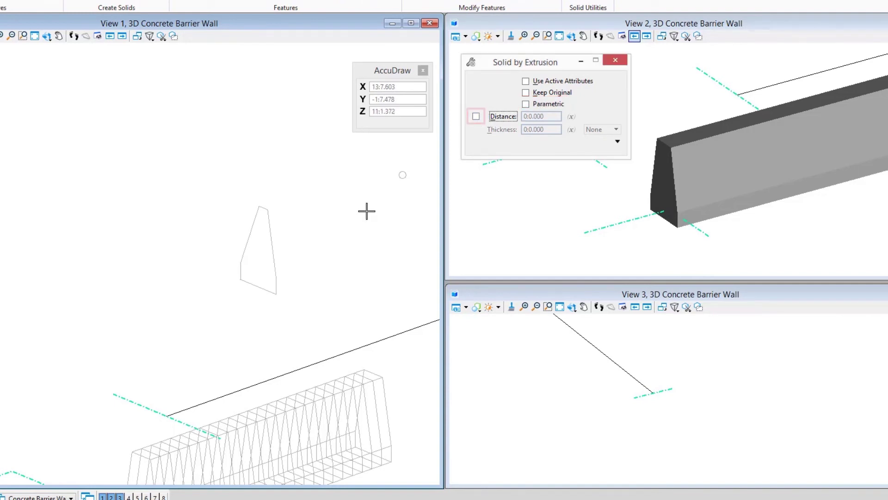
pyautogui.click(275, 264)
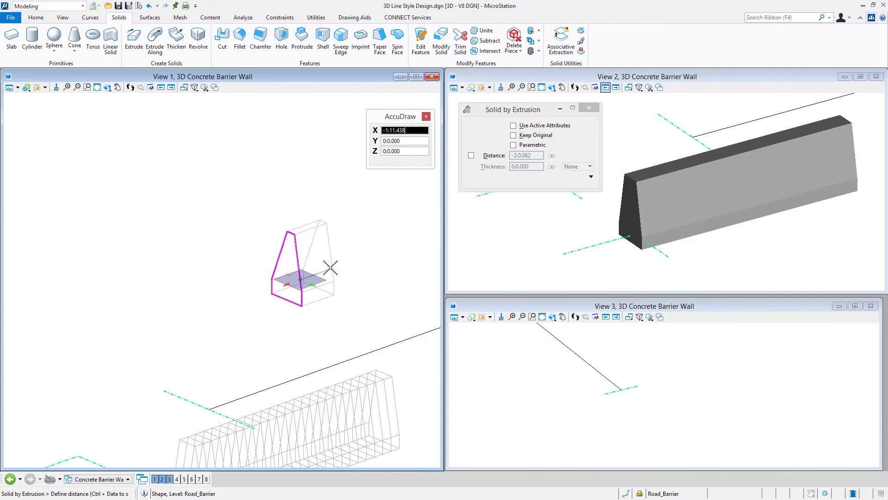
pyautogui.write('.5')
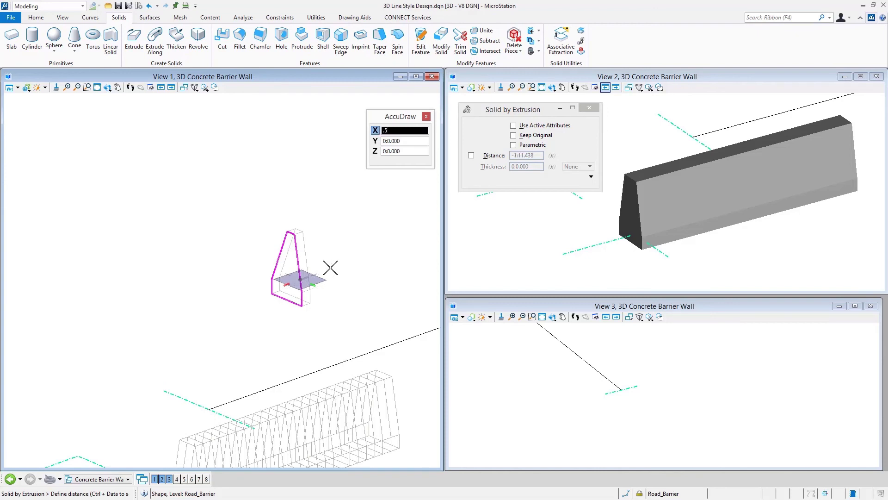
pyautogui.click(331, 267)
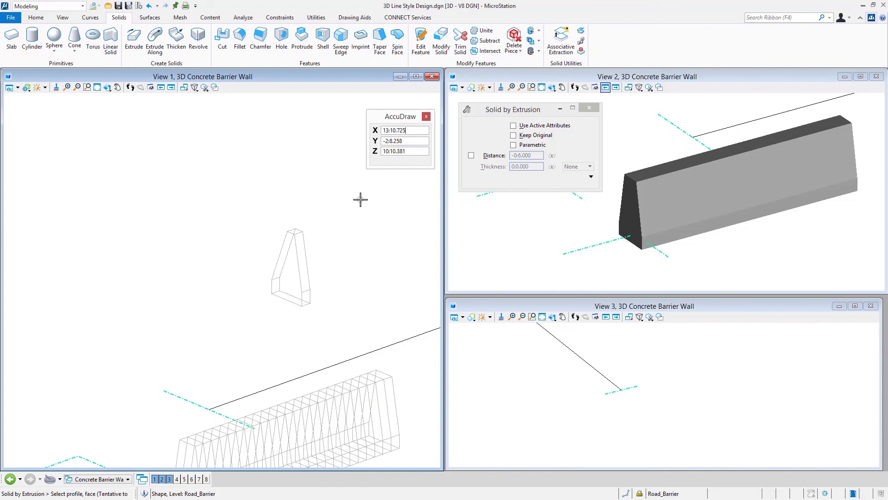
# Step: Move the new solid from the midpoint of its bottom edge to the corner where the two free green centerlines meet
pyautogui.rightClick(317, 174)
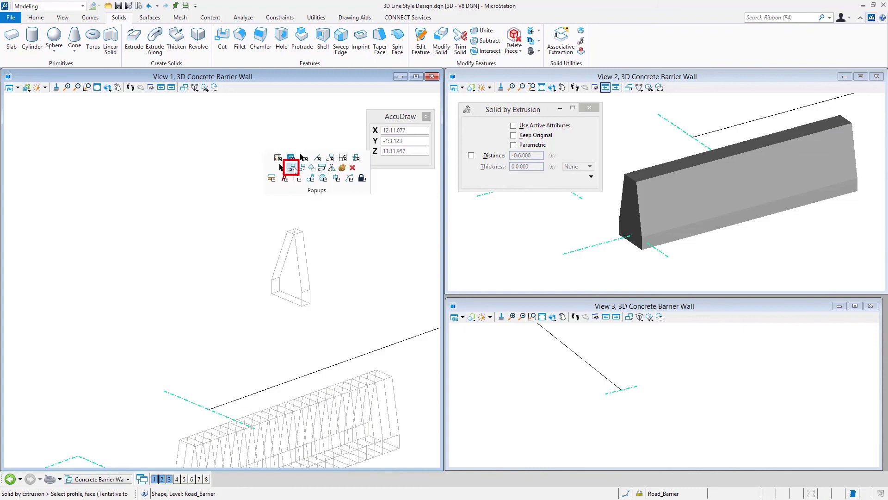
pyautogui.click(293, 168)
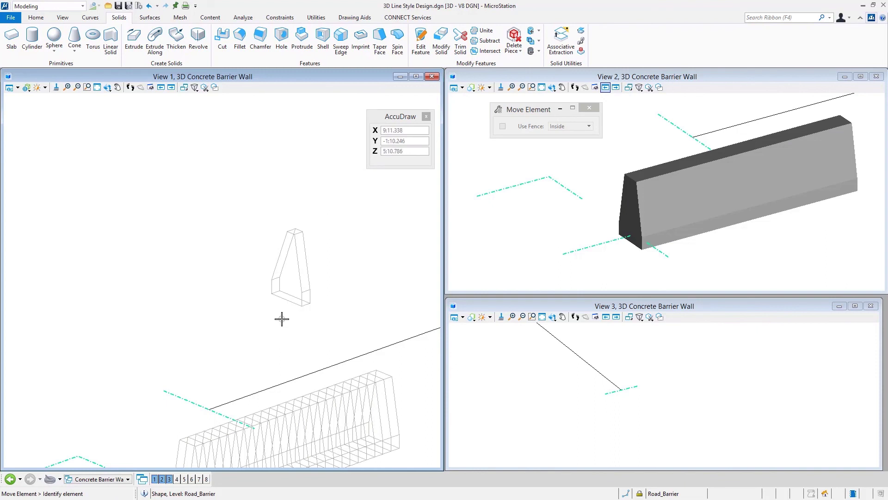
pyautogui.moveTo(283, 341); pyautogui.dragTo(276, 252, button='middle')
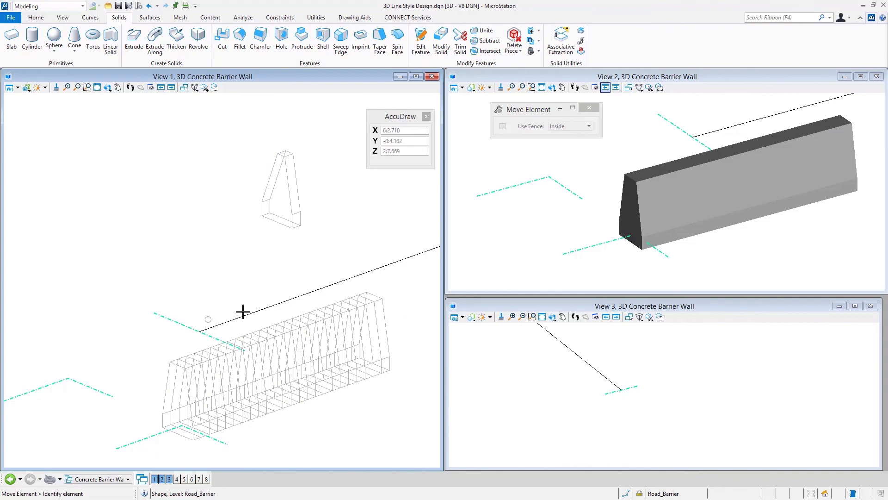
pyautogui.moveTo(129, 357); pyautogui.dragTo(252, 304, button='middle')
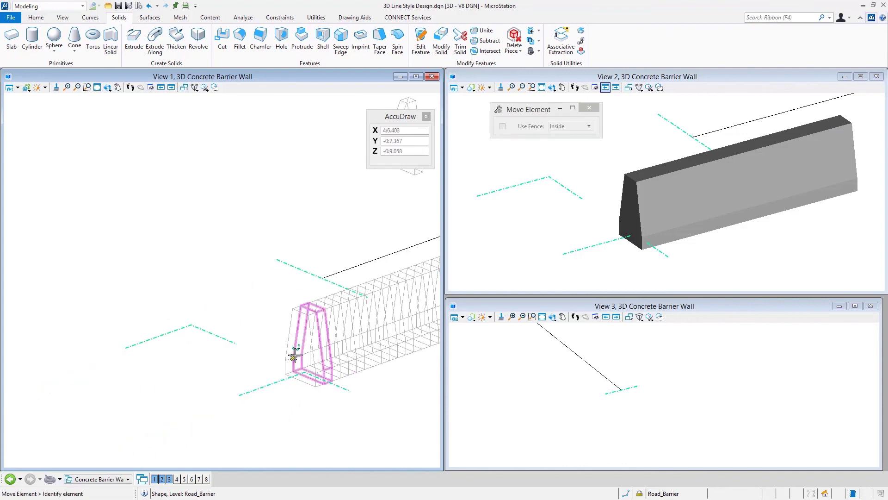
pyautogui.keyDown('shift'); pyautogui.moveTo(341, 404); pyautogui.dragTo(376, 382, button='middle'); pyautogui.keyUp('shift')
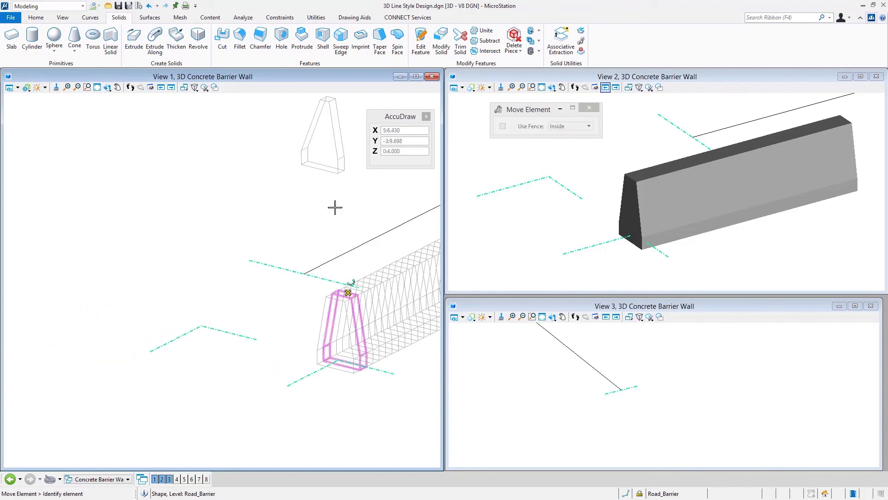
pyautogui.click(320, 170)
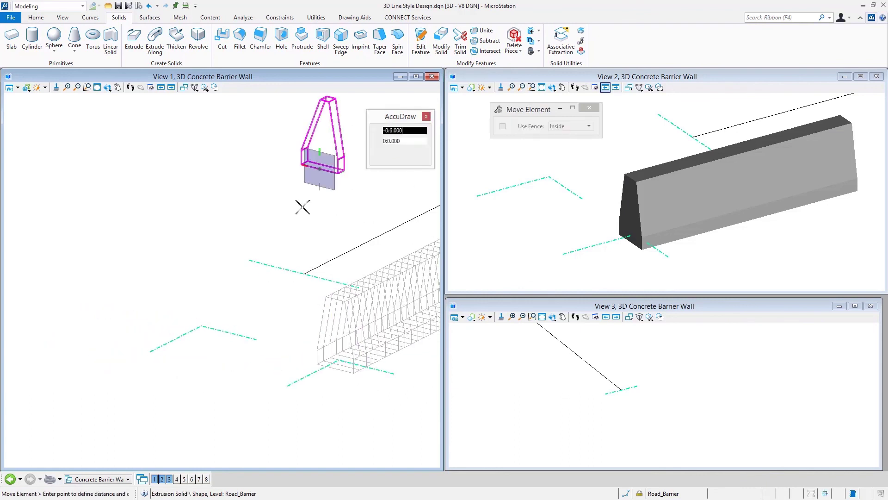
pyautogui.click(202, 324)
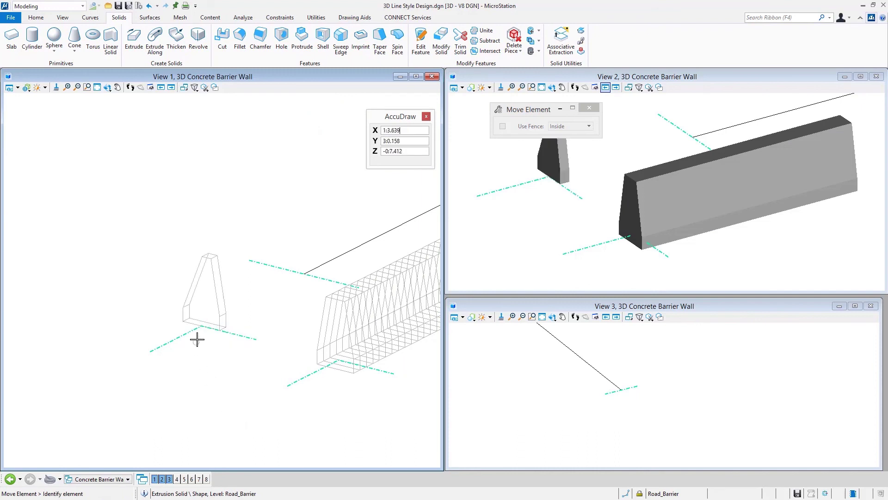
# Step: Move the solid by the midpoint of its short bottom edge so its thickness is centered on the crosswise green centerline
pyautogui.scroll(5, 198, 338)
pyautogui.click(274, 301)
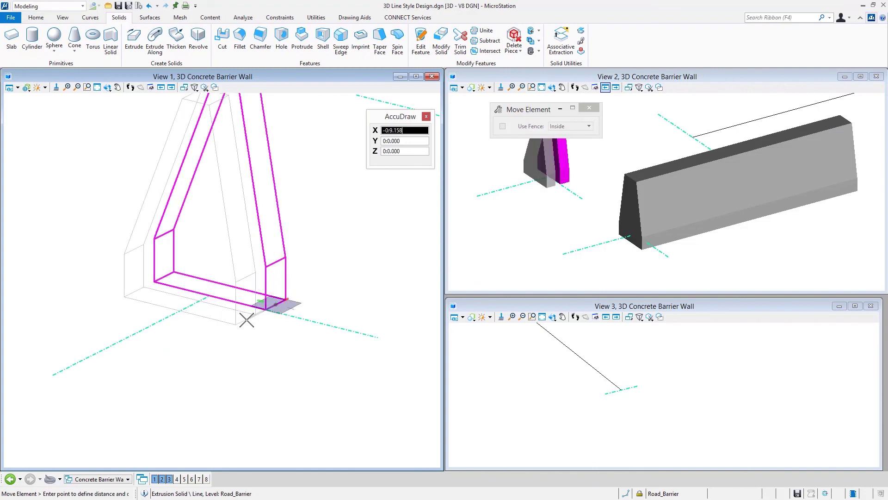
pyautogui.click(376, 338)
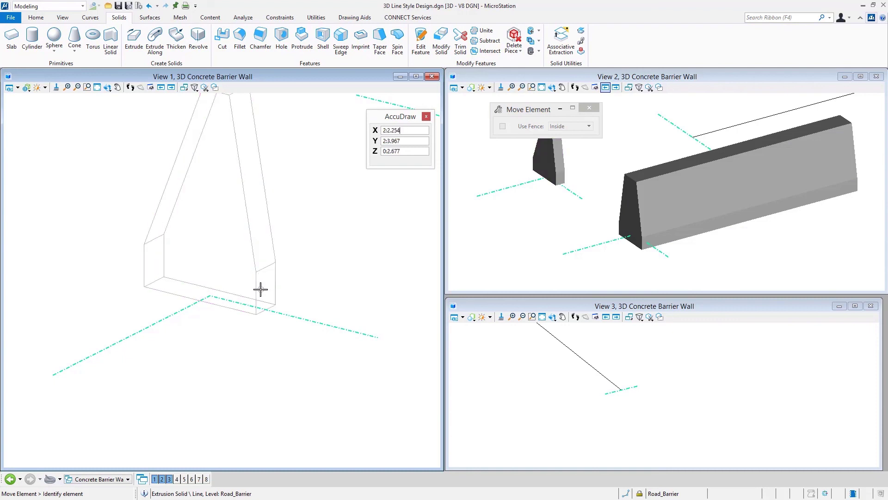
# Step: Move the solid 4 inches (:4) straight down relative to the green centerlines, with AccuDraw rotated to the side plane
pyautogui.click(256, 272)
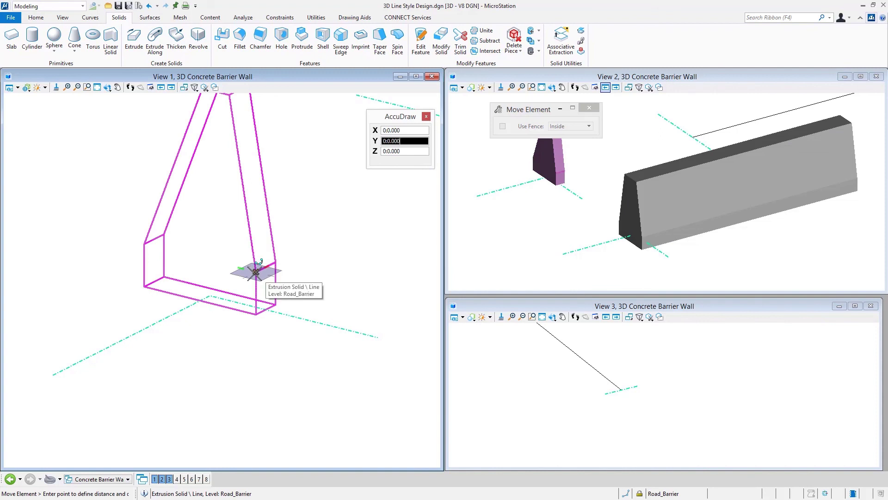
pyautogui.press('s')
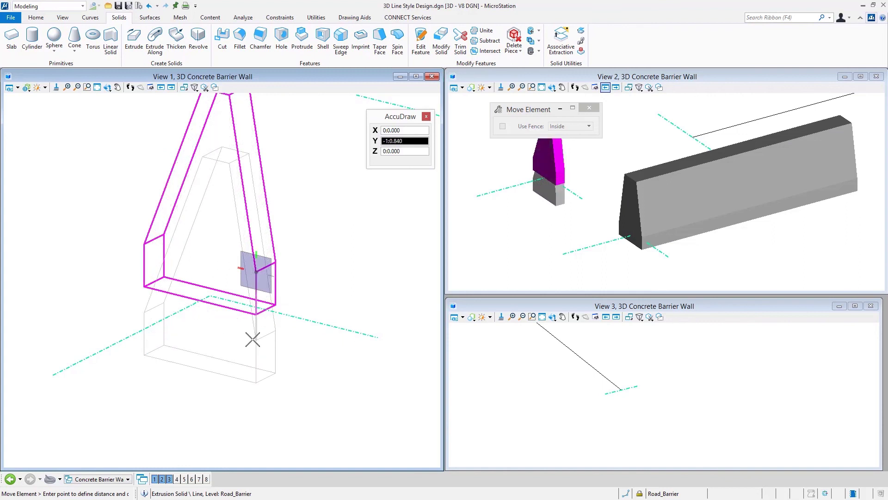
pyautogui.write(':4')
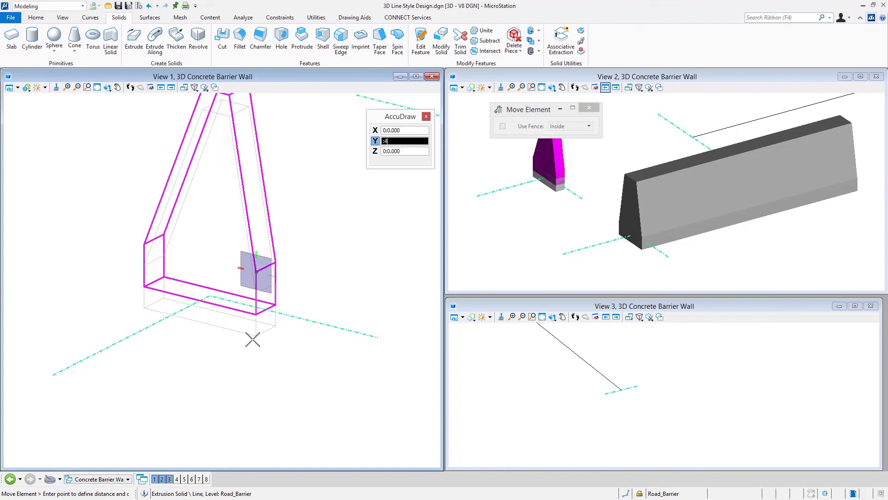
pyautogui.click(252, 339)
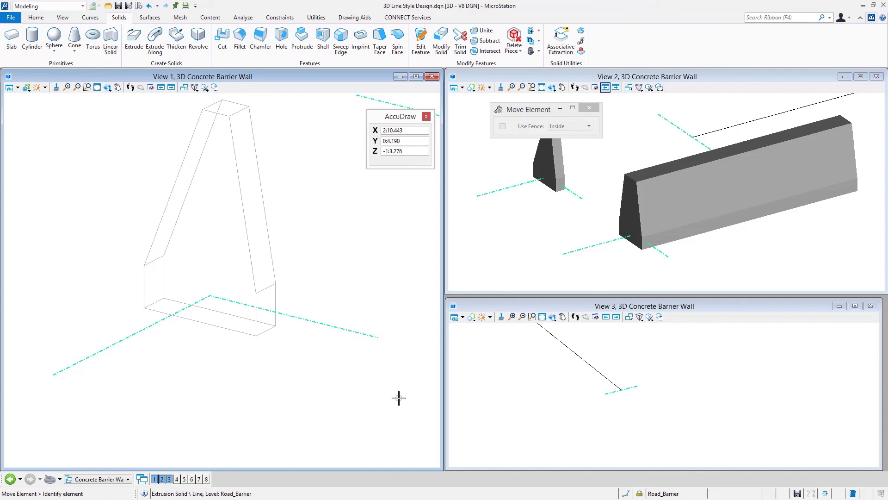
# Step: Clear the Move Element settings out of View 2 and examine the shaded solid's position against the green centerlines
pyautogui.moveTo(532, 109); pyautogui.dragTo(547, 350)
pyautogui.scroll(5, 536, 168)
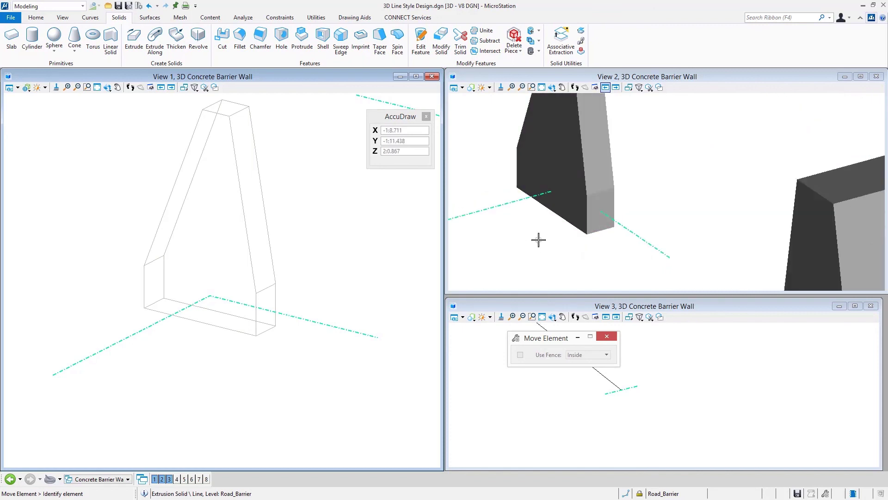
pyautogui.keyDown('shift'); pyautogui.moveTo(538, 240); pyautogui.dragTo(515, 238, button='middle'); pyautogui.keyUp('shift')
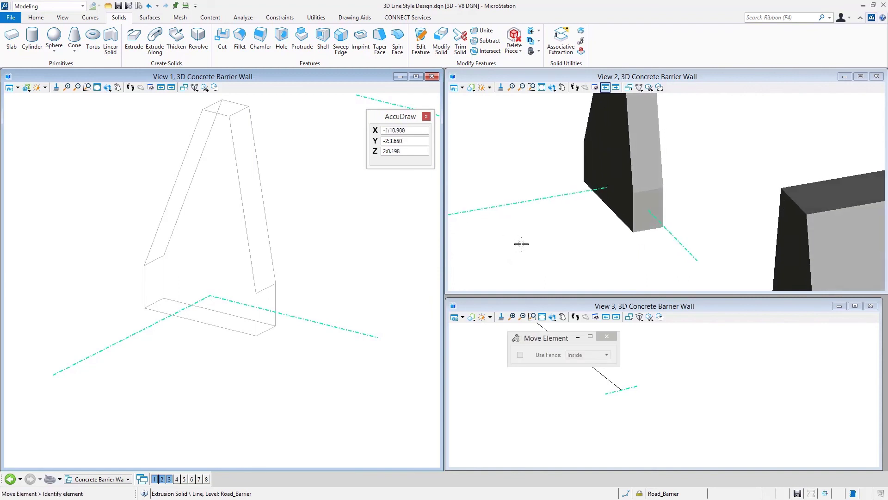